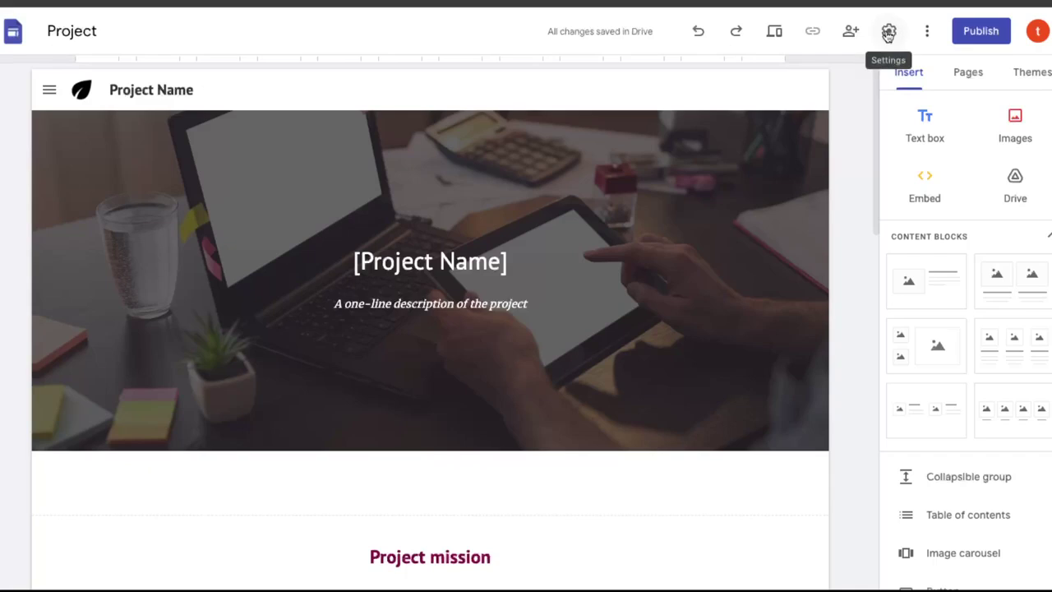
- Start the custom domain setup from the site's settings
click(888, 32)
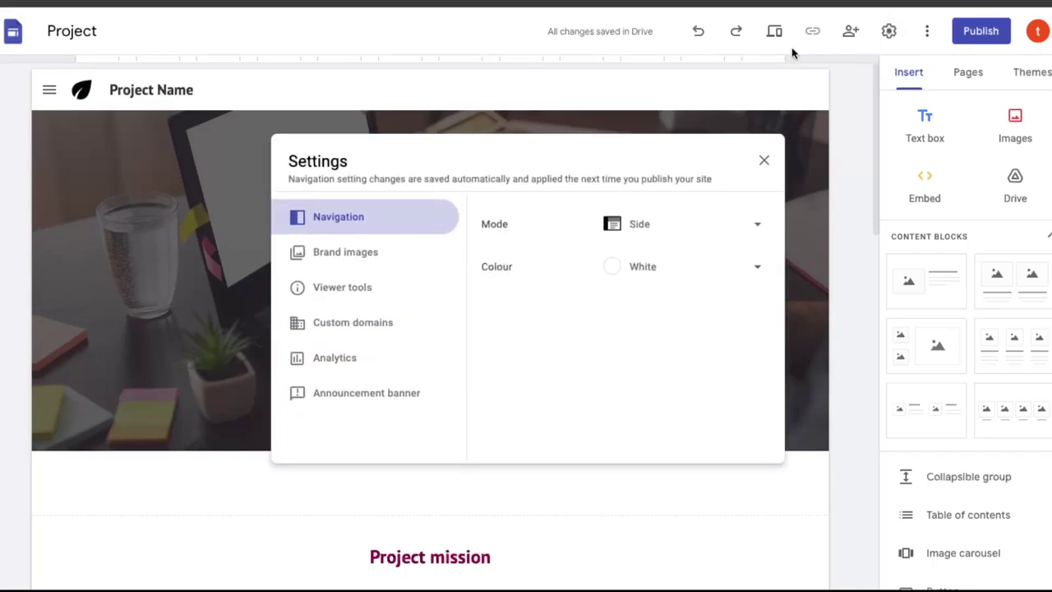
click(347, 327)
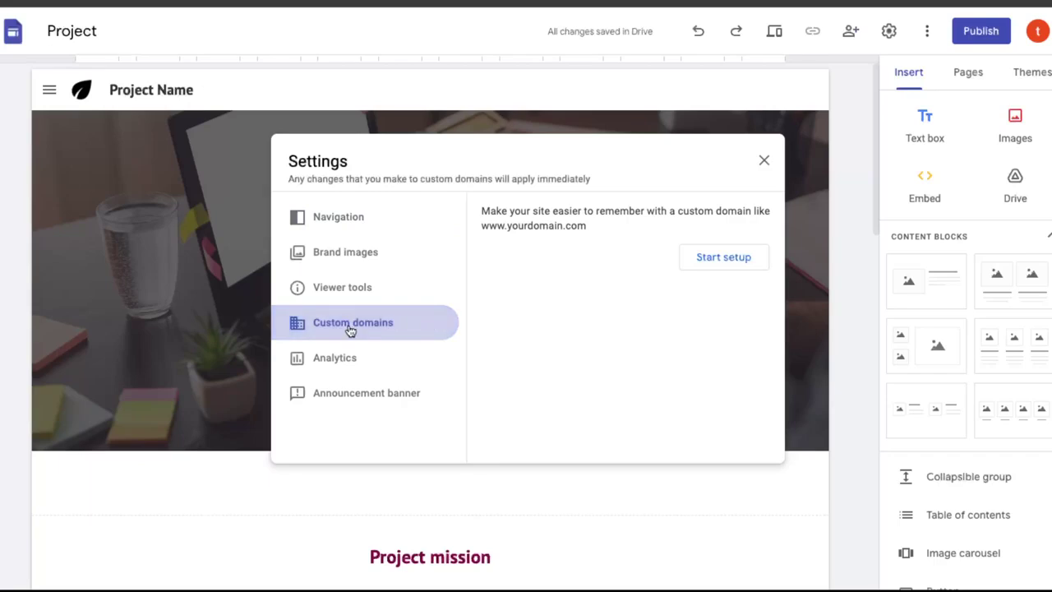
drag(508, 211, 770, 208)
click(770, 209)
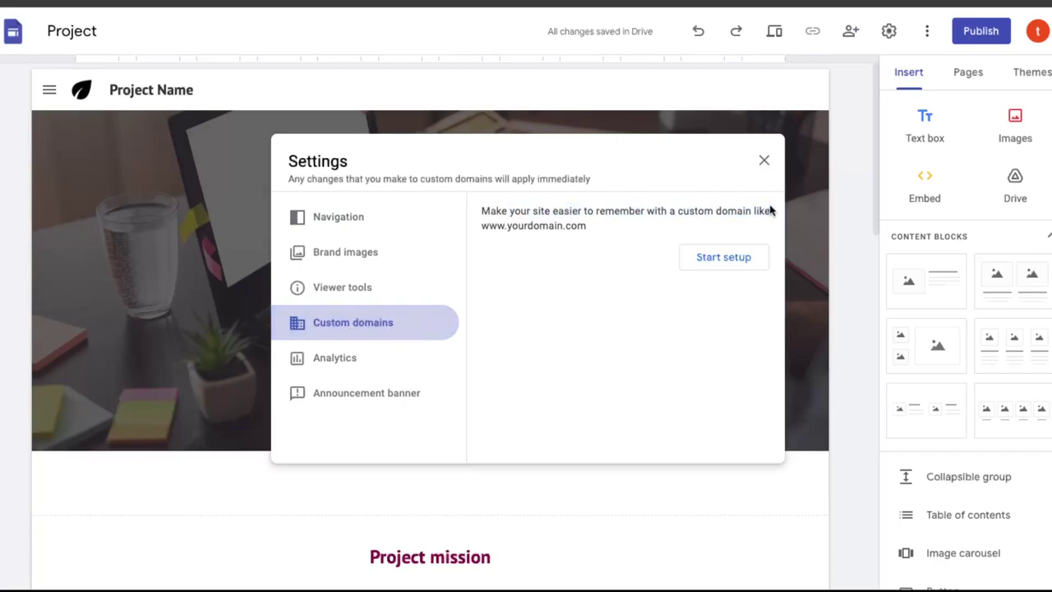
click(732, 261)
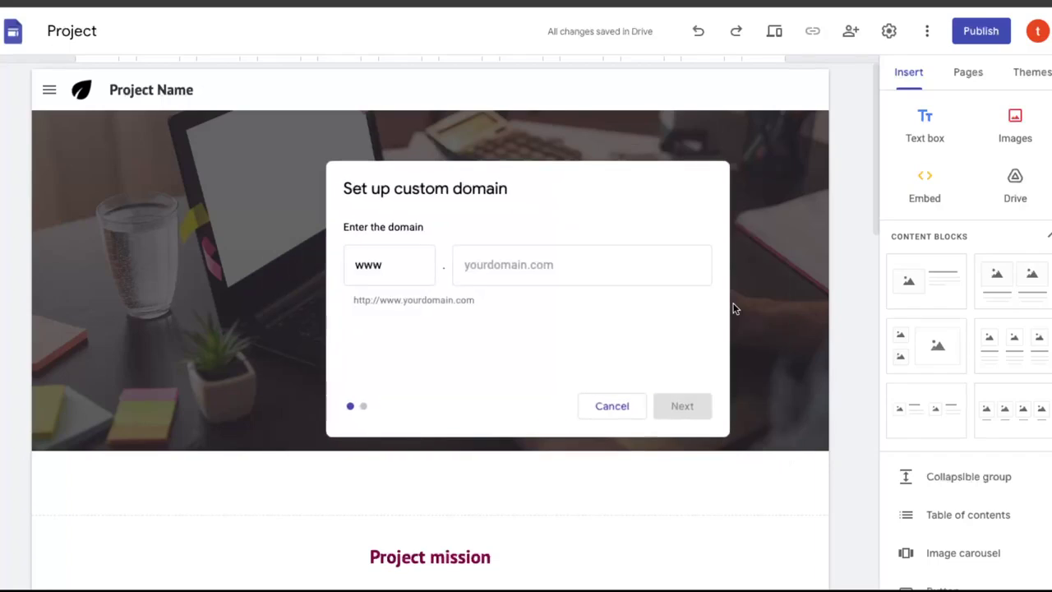
- Copy mrtopadviceonline.online from the Hostinger domain list and enter it as the custom domain after the www prefix
click(582, 257)
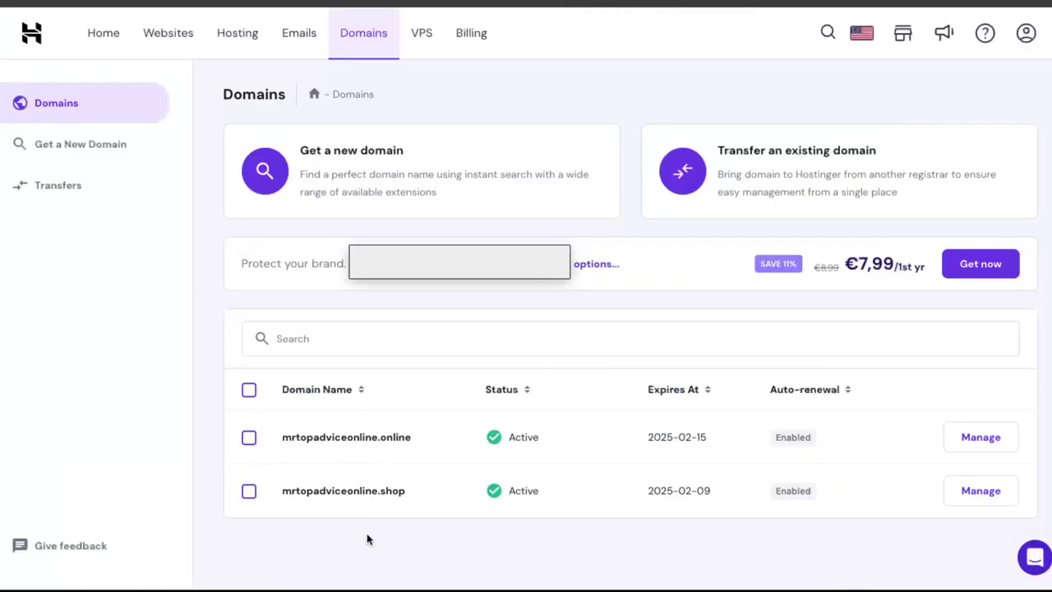
drag(411, 437, 279, 438)
key(ctrl+c)
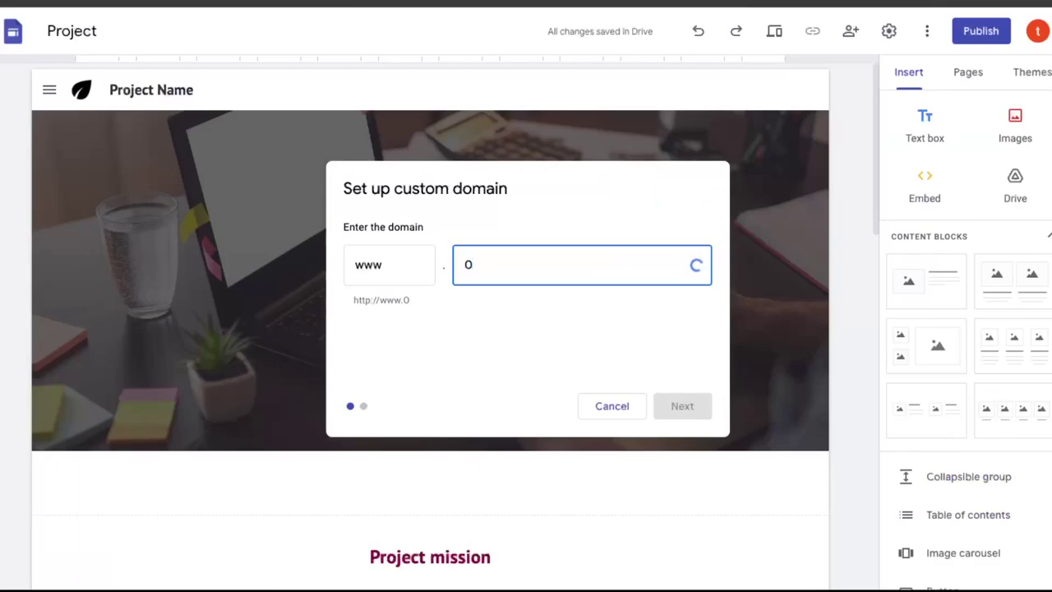
key(BackSpace)
key(ctrl+v)
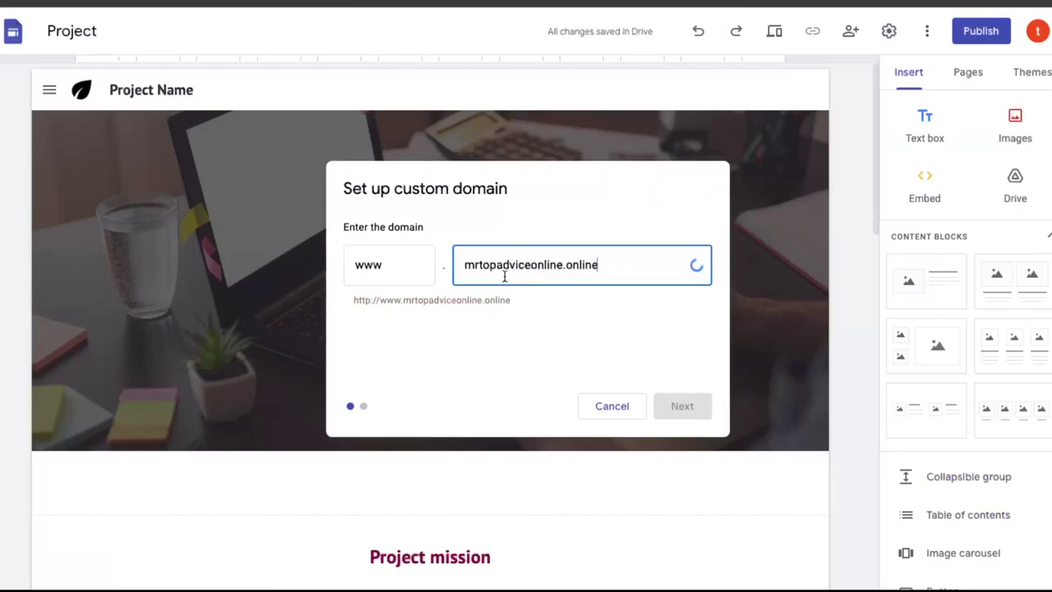
click(630, 350)
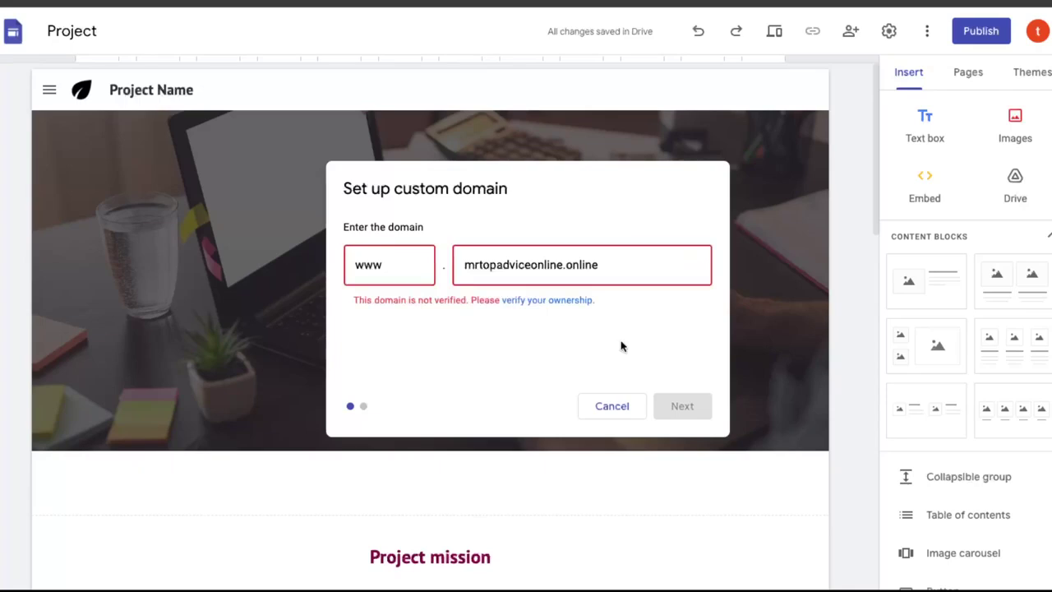
drag(374, 299, 466, 298)
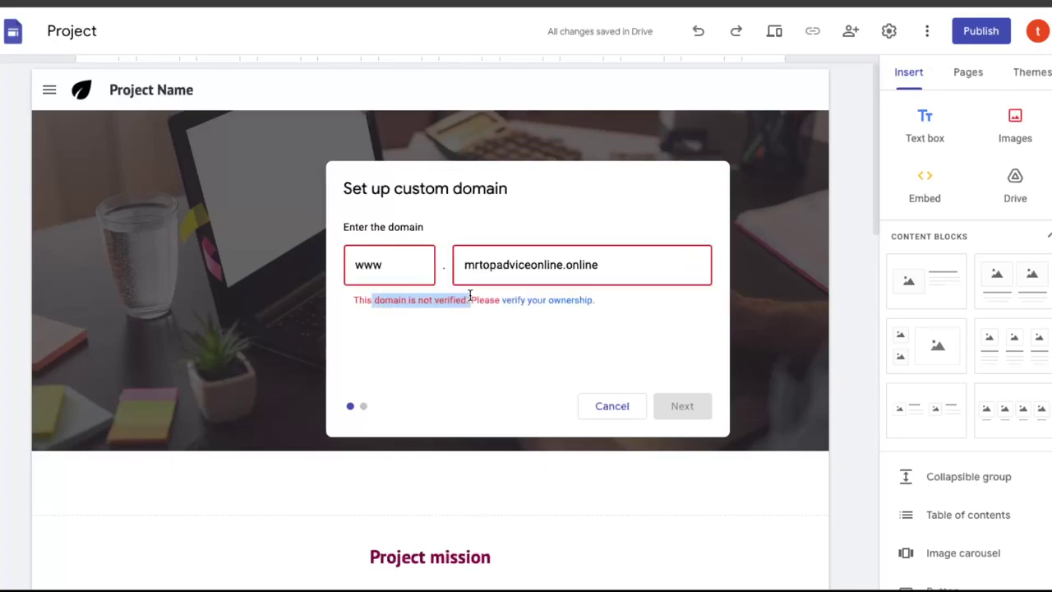
click(526, 301)
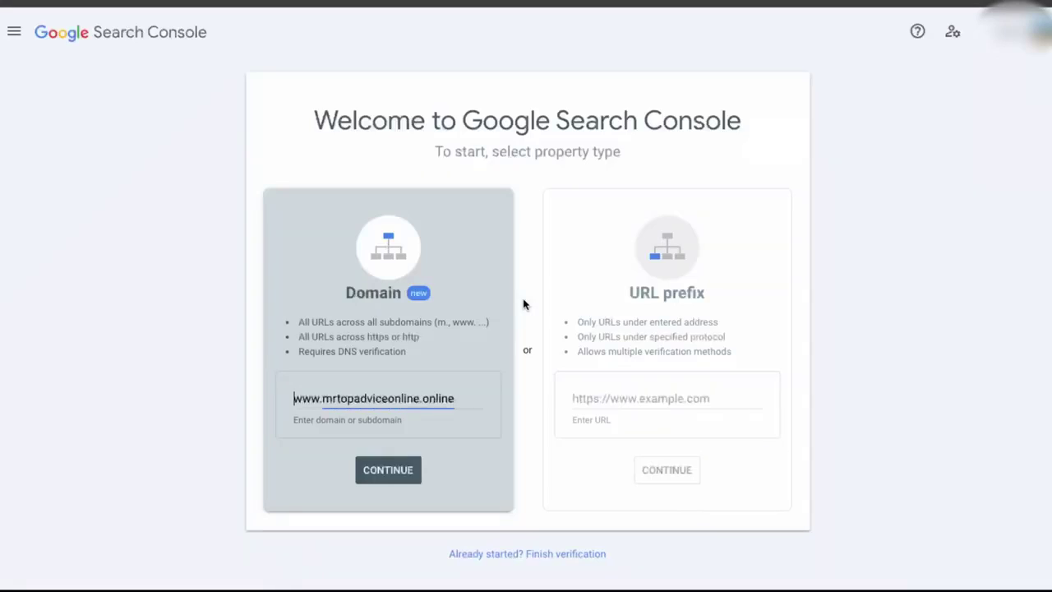
click(374, 473)
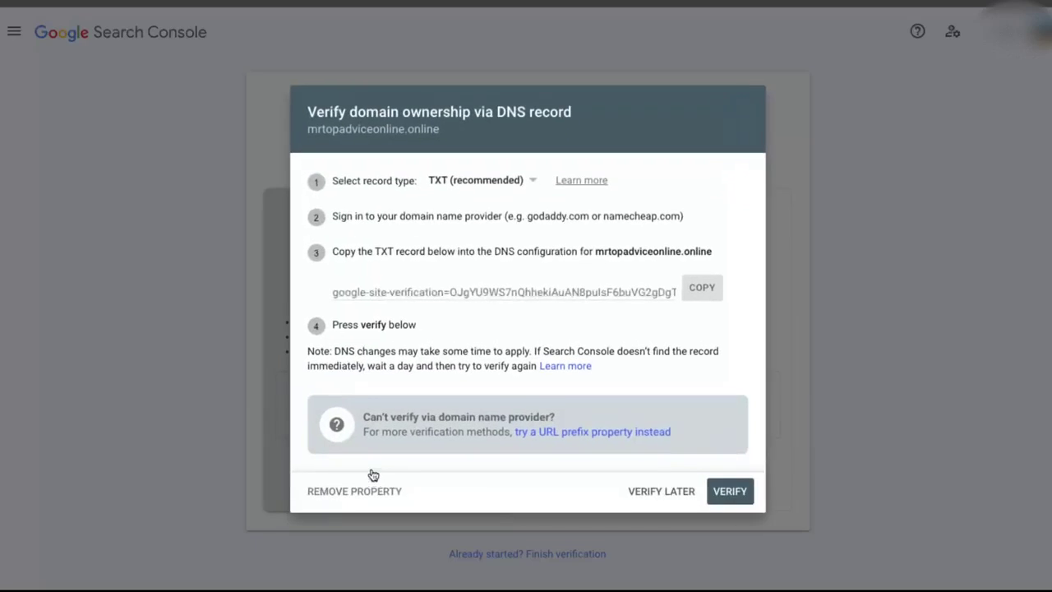
- Copy the TXT verification record for mrtopadviceonline.online
drag(421, 117, 610, 124)
click(609, 125)
drag(714, 251, 586, 251)
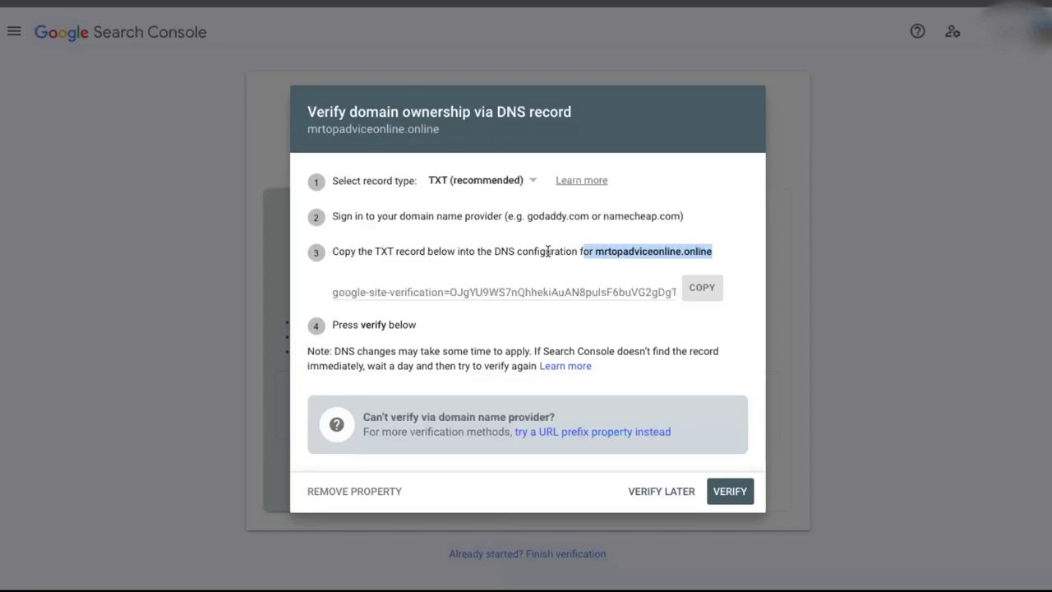
click(547, 251)
click(703, 290)
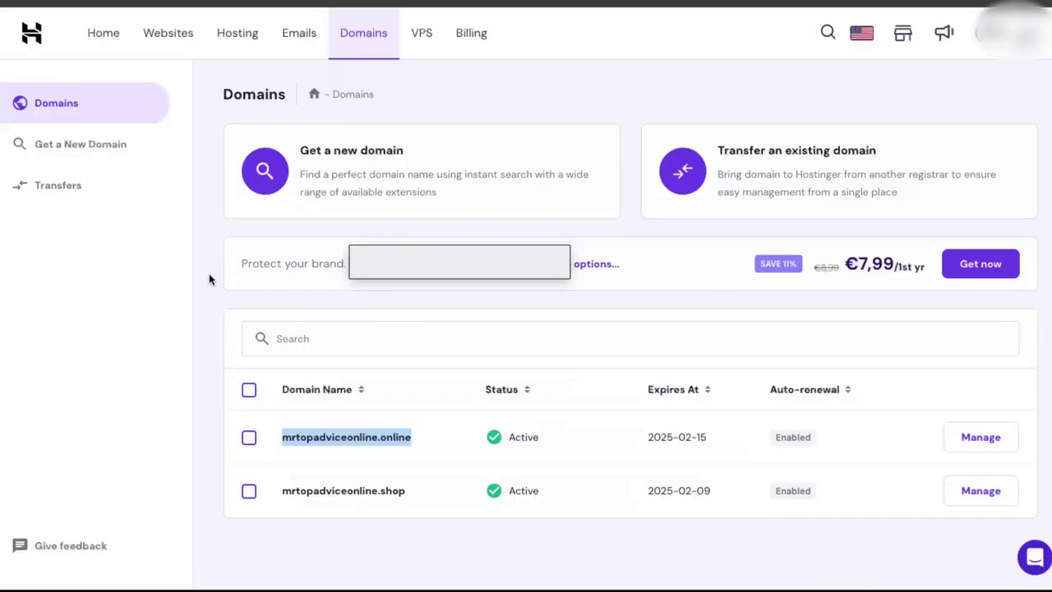
- Switch to Hostinger and open the DNS records of mrtopadviceonline.online
click(383, 442)
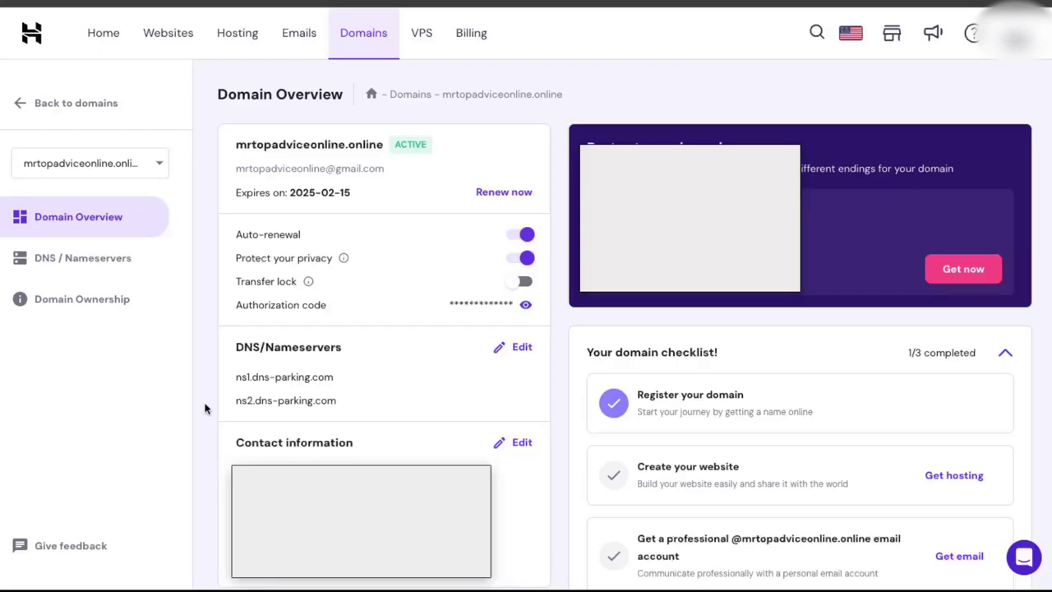
click(125, 271)
scroll(603, 256, down, 2)
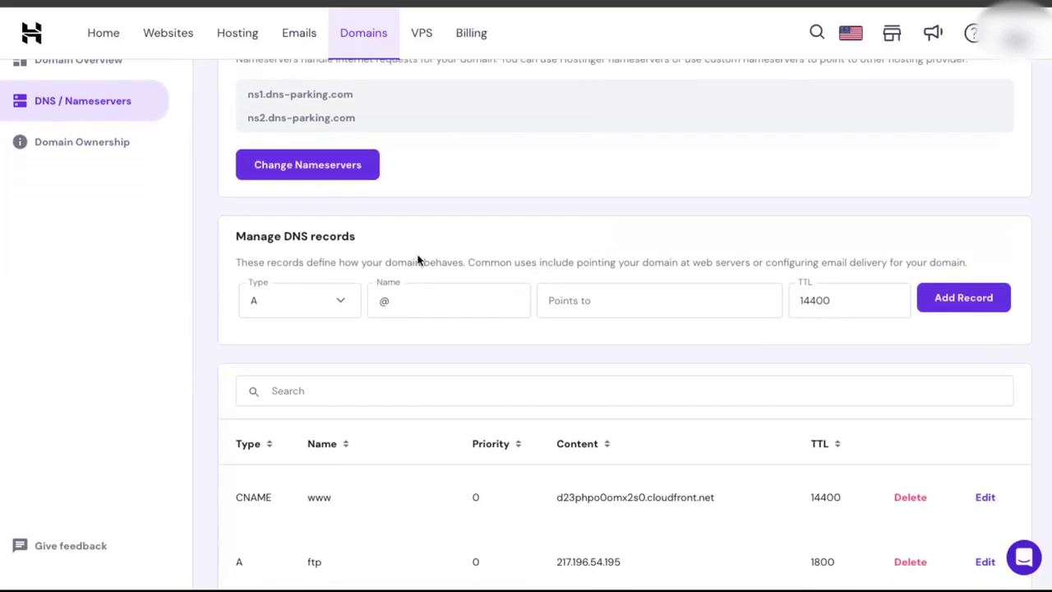
- Add a TXT record named @ with the copied site verification token as its value, keeping the TTL at 14400
click(345, 303)
scroll(332, 415, down, 2)
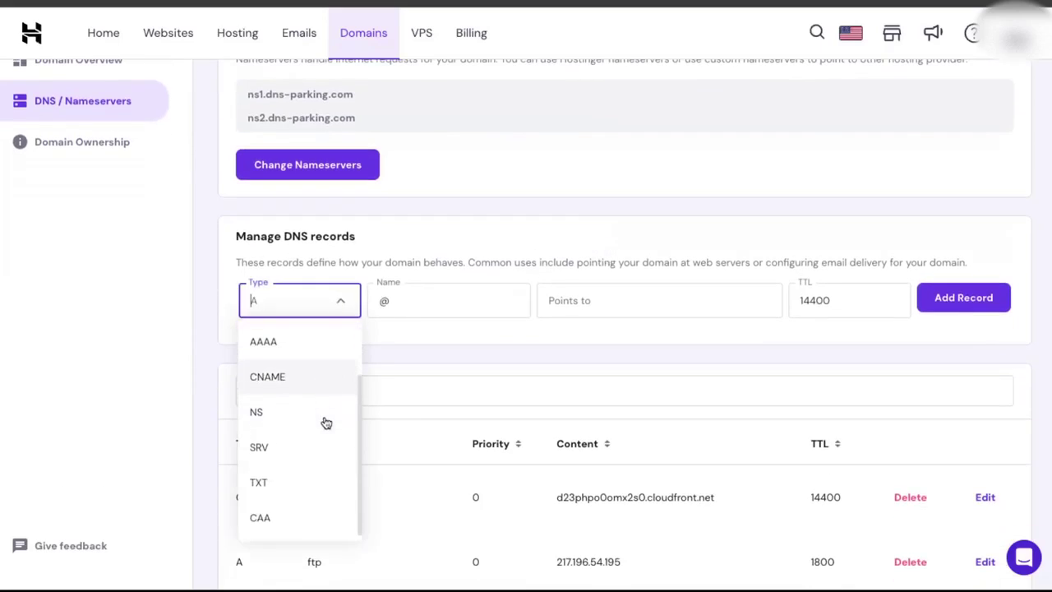
click(296, 483)
click(430, 309)
click(582, 288)
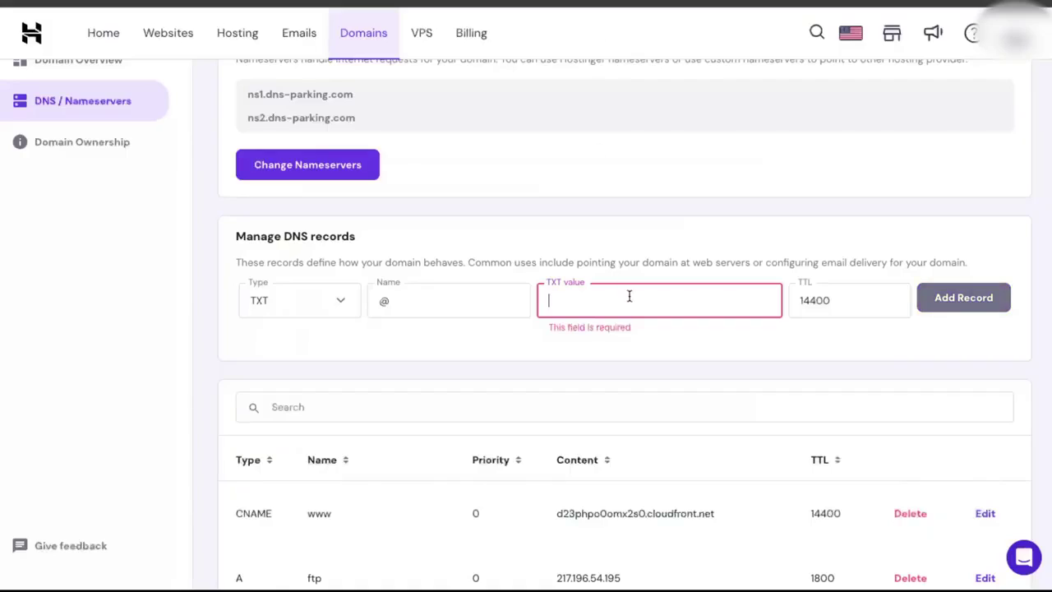
key(ctrl+v)
click(918, 310)
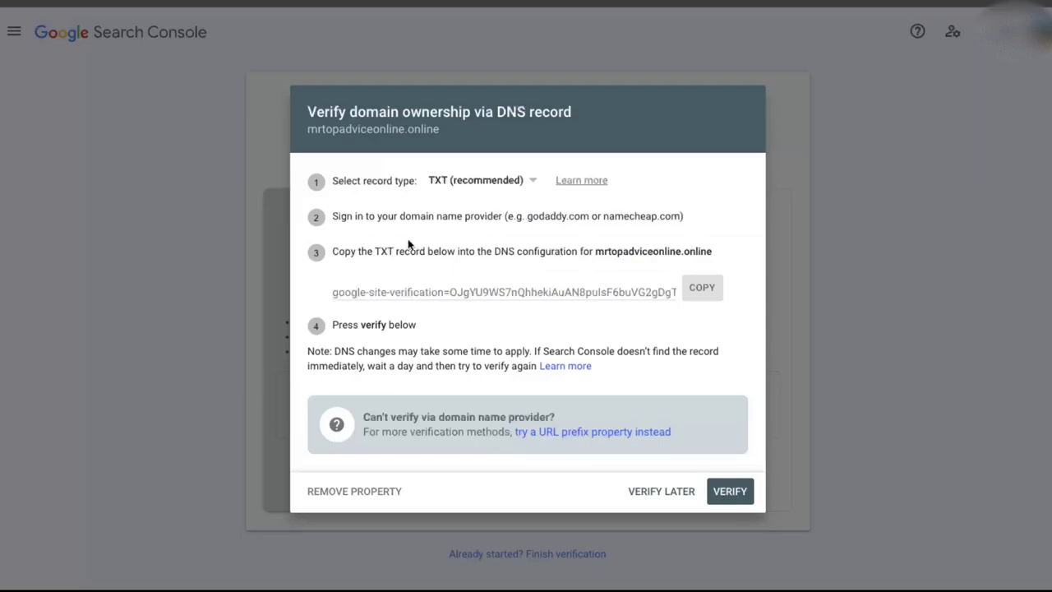
- Return to Google Search Console and verify ownership of the domain
click(730, 492)
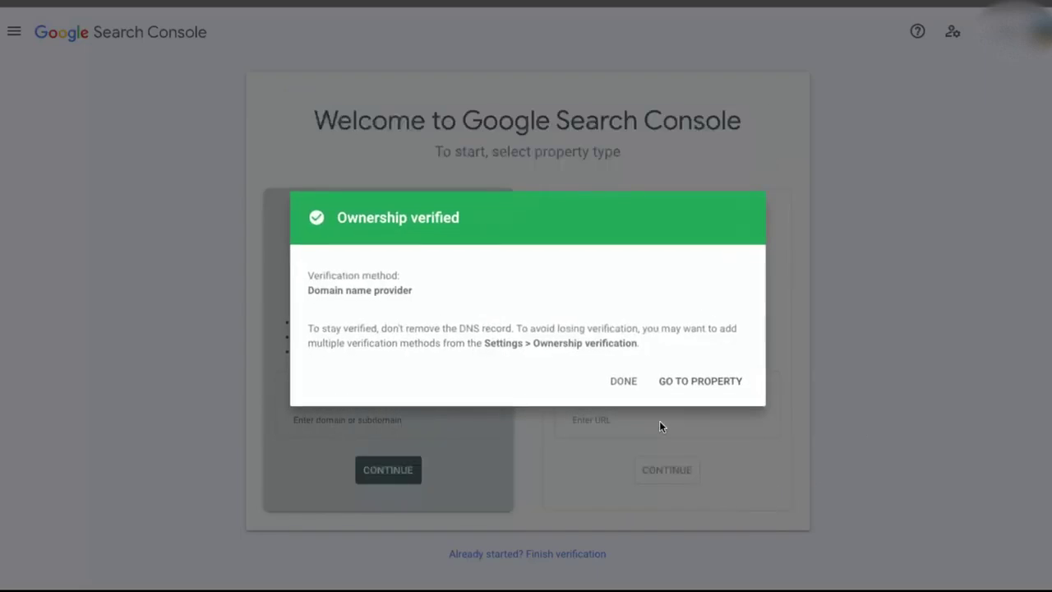
drag(341, 221, 511, 222)
click(511, 222)
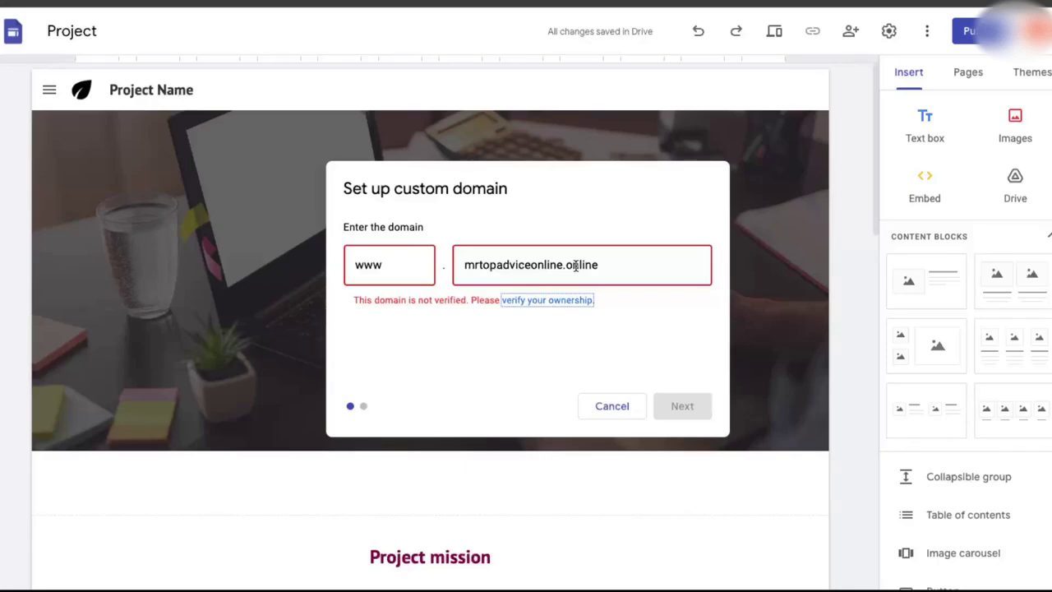
- Copy the domain name from the Google Sites custom domain setup, then cancel the setup and close the settings
triple_click(575, 265)
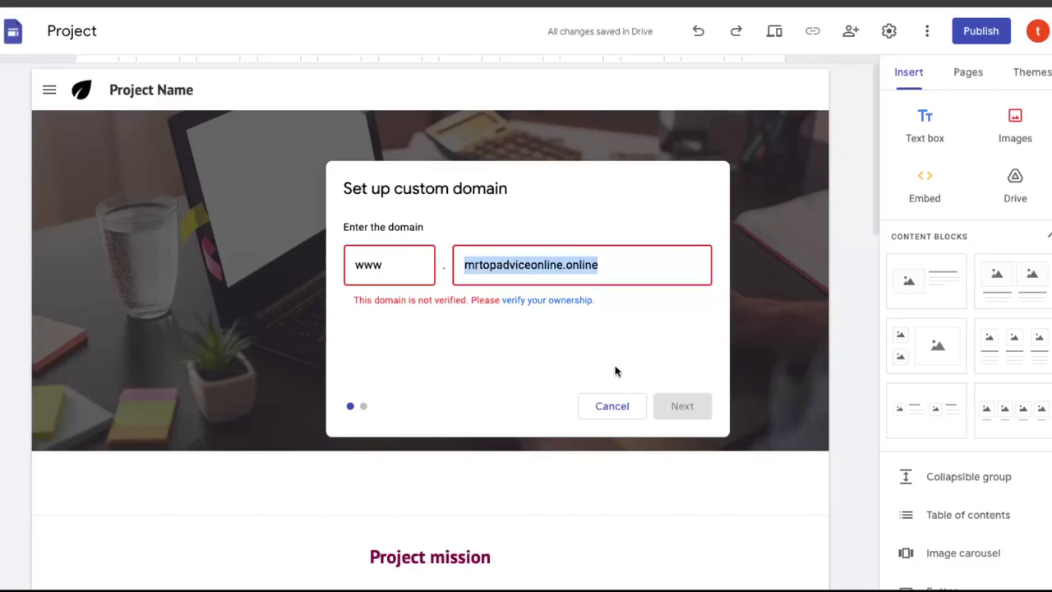
click(612, 406)
click(766, 161)
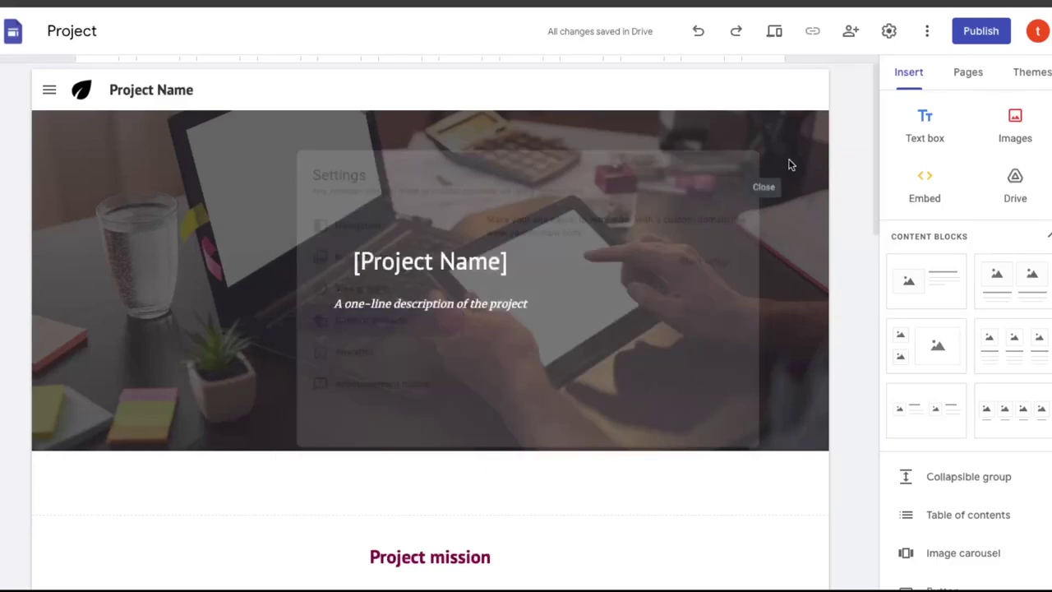
- Restart the custom domain setup, enter mrtopadviceonline.online with the www prefix and continue to the registrar instructions
click(888, 32)
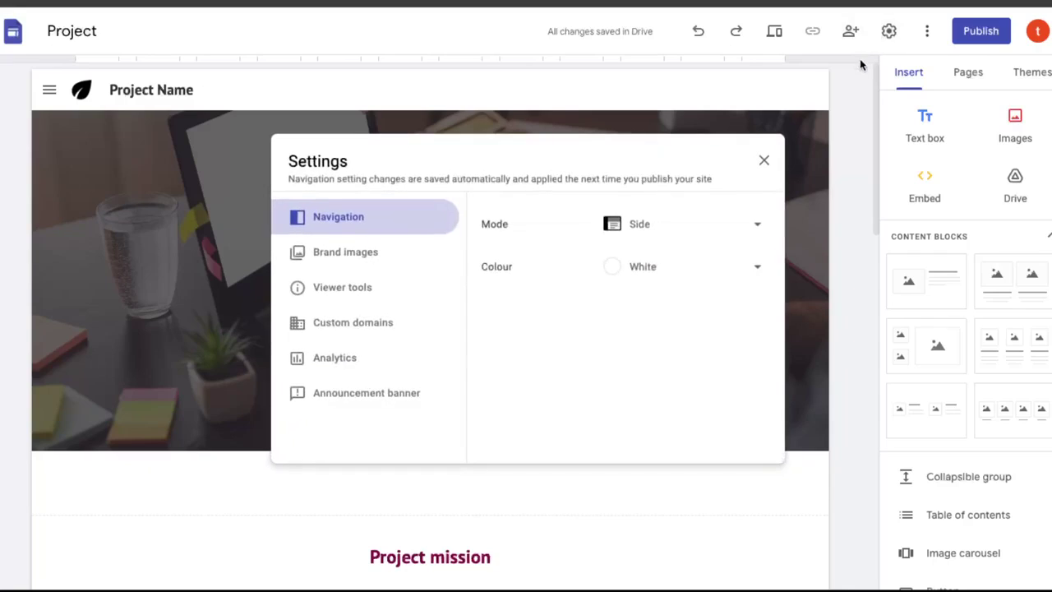
click(368, 323)
click(723, 254)
click(585, 259)
key(ctrl+v)
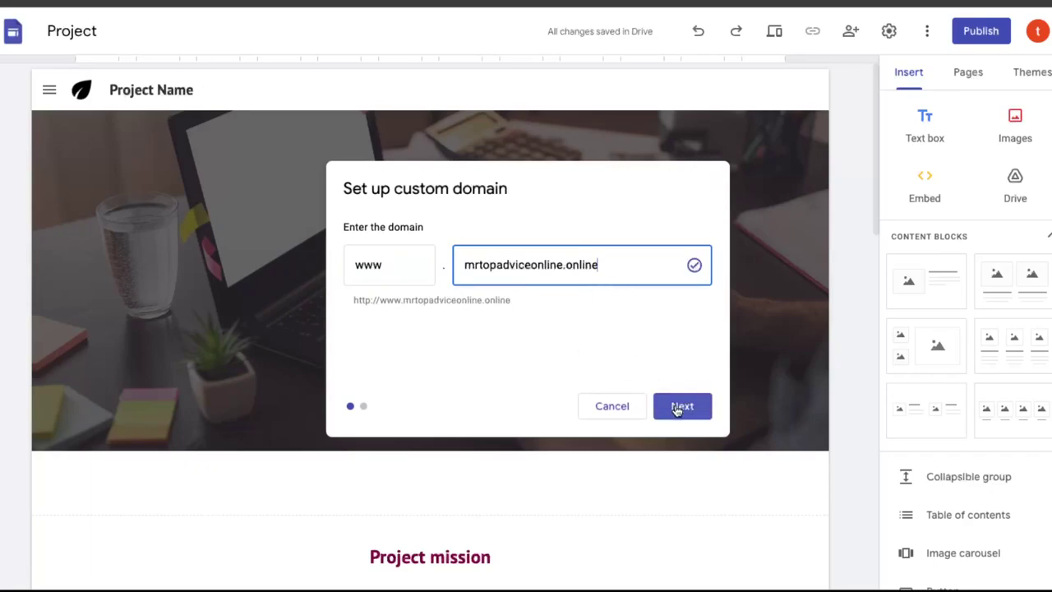
click(678, 407)
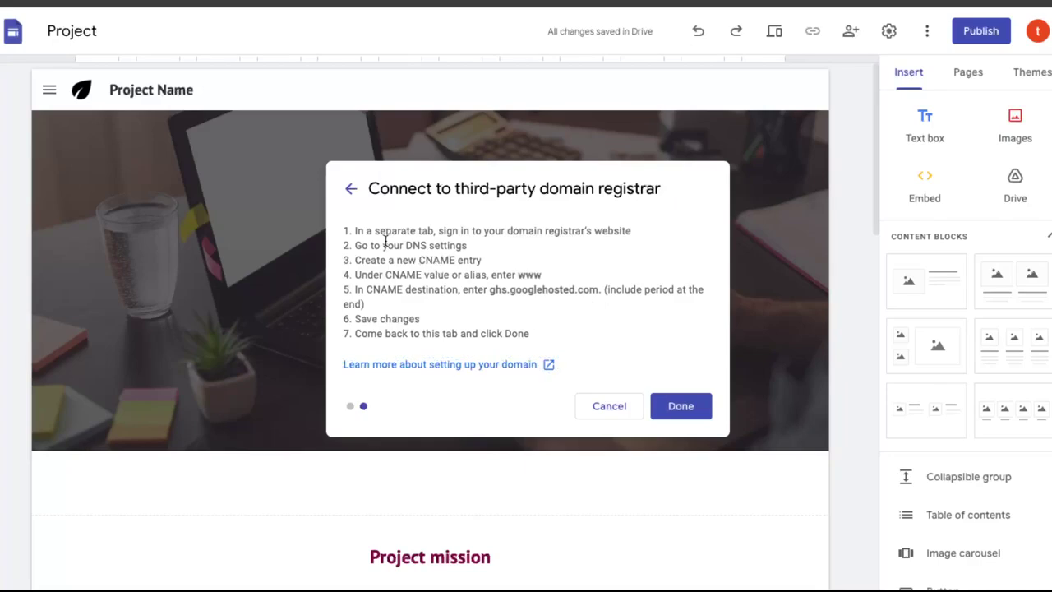
- Review the registrar instructions, then prepare a CNAME record named www in Hostinger's DNS records
drag(385, 242, 469, 247)
click(461, 250)
drag(519, 274, 540, 274)
drag(491, 289, 585, 287)
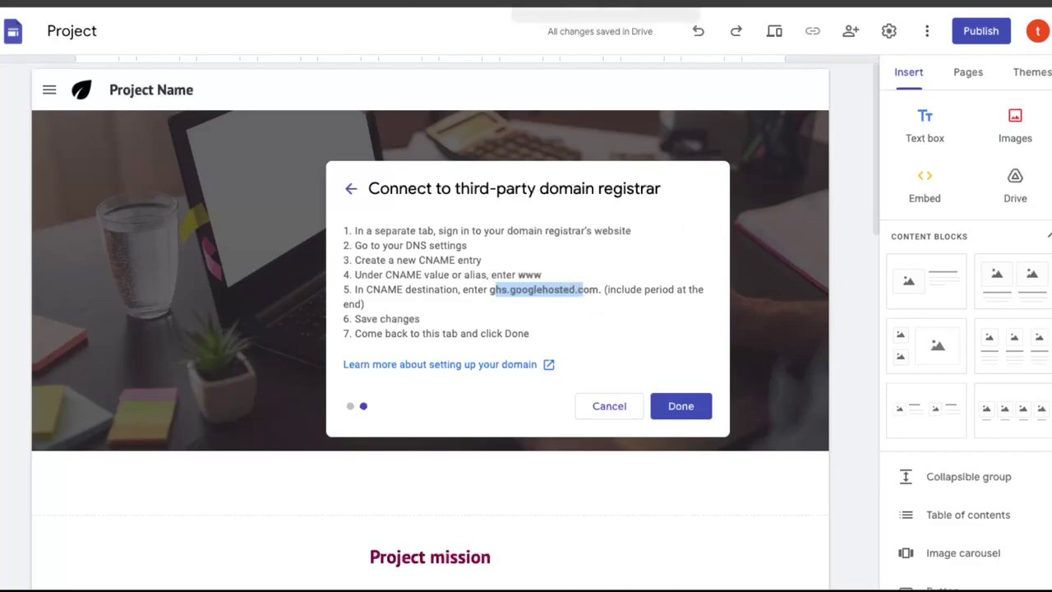
click(605, 2)
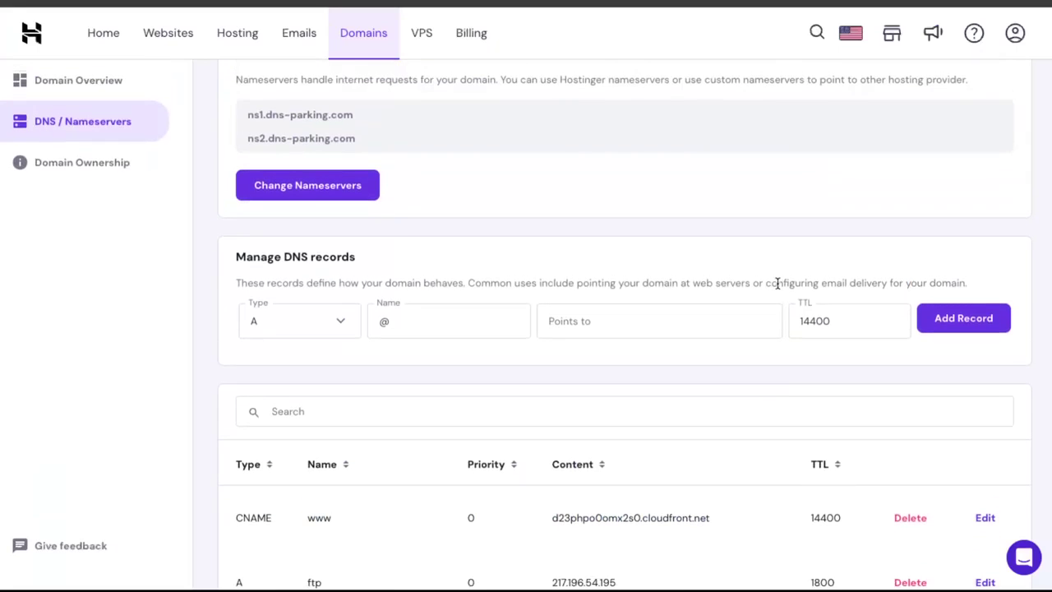
click(296, 321)
scroll(316, 371, down, 1)
click(288, 445)
click(468, 323)
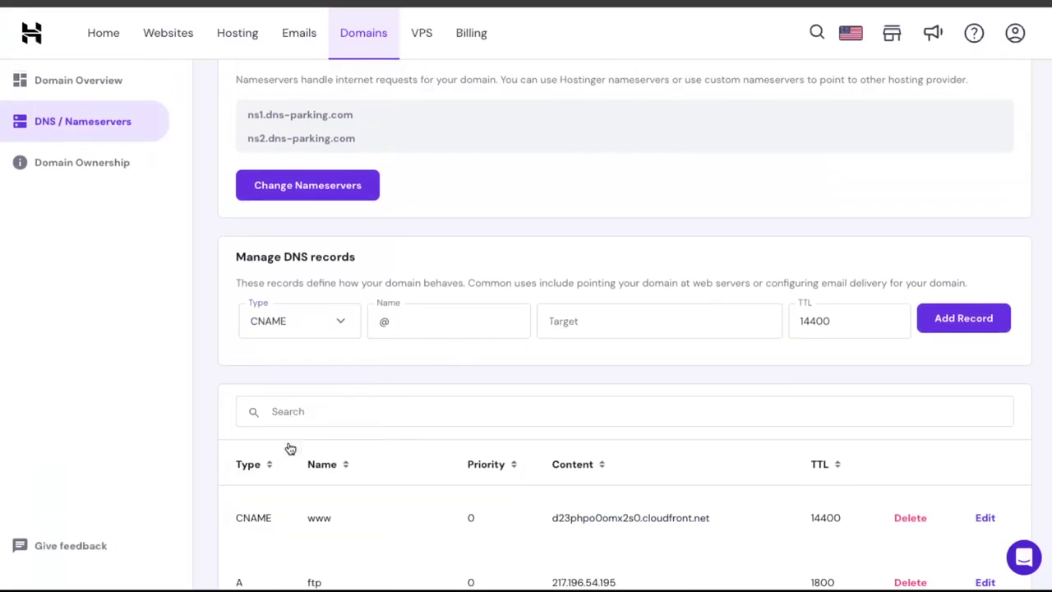
key(BackSpace)
text(www)
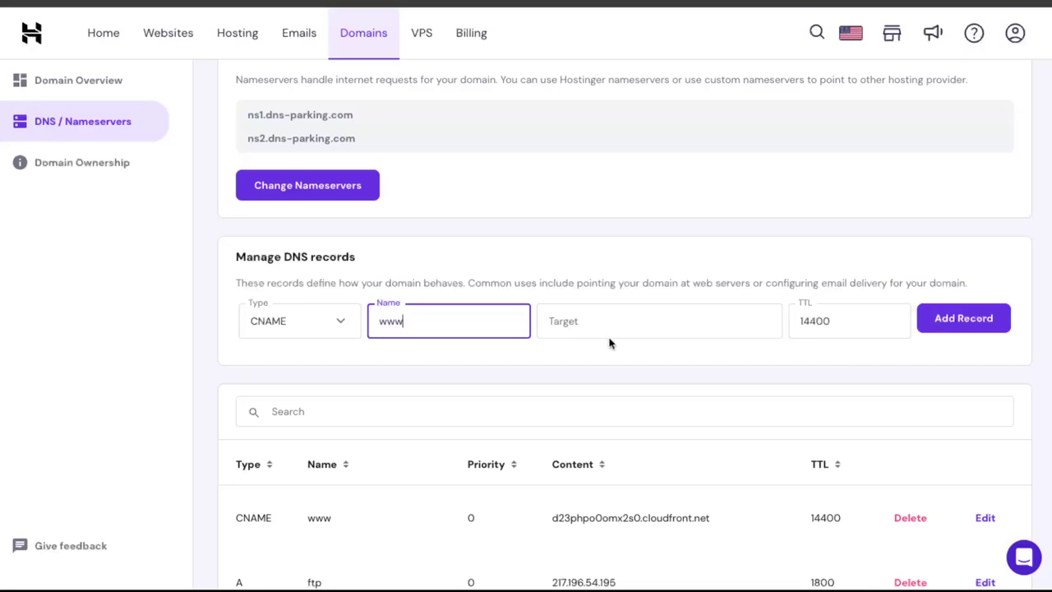
- Copy ghs.googlehosted.com. from the Google Sites instructions into the CNAME record's target and try to add the record
click(612, 330)
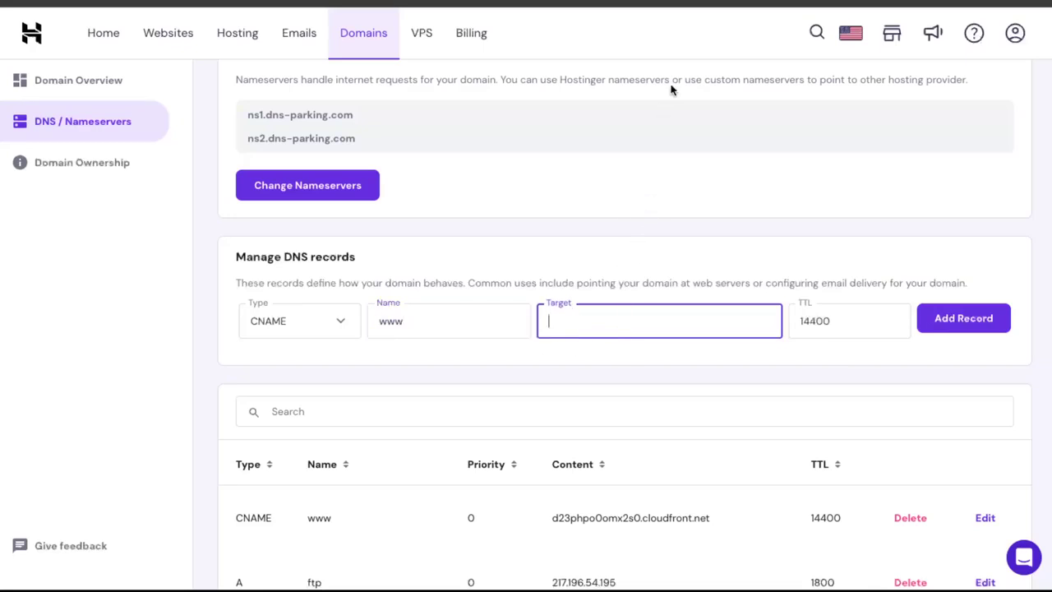
key(ctrl+Tab)
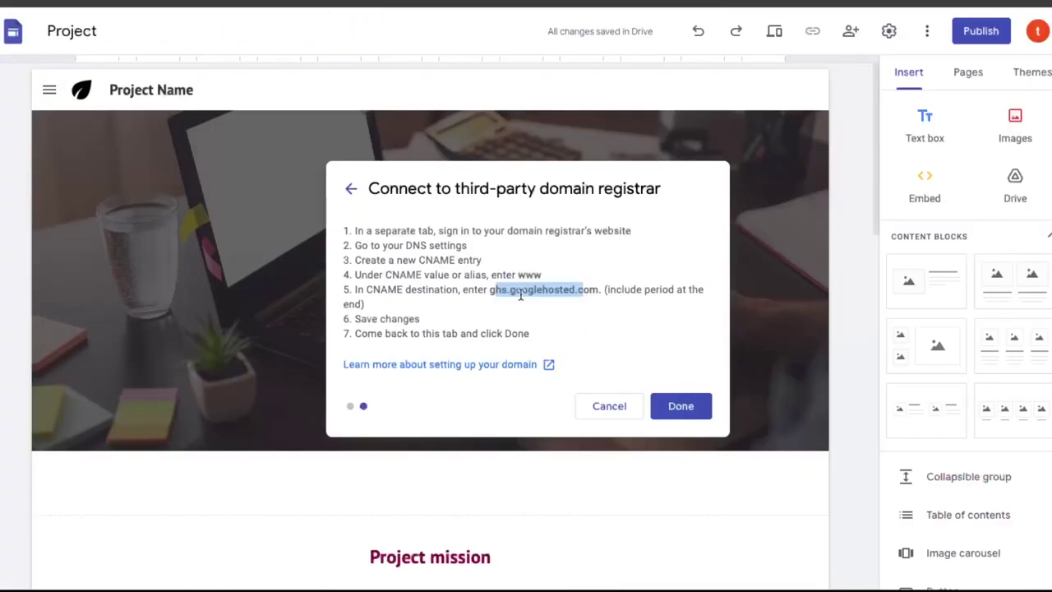
click(491, 289)
drag(492, 289, 601, 290)
key(ctrl+c)
key(ctrl+Tab)
click(587, 320)
key(ctrl+v)
click(957, 329)
- Delete the existing www CNAME record that points to d23phpo0omx2s0.cloudfront.net
scroll(541, 499, down, 1)
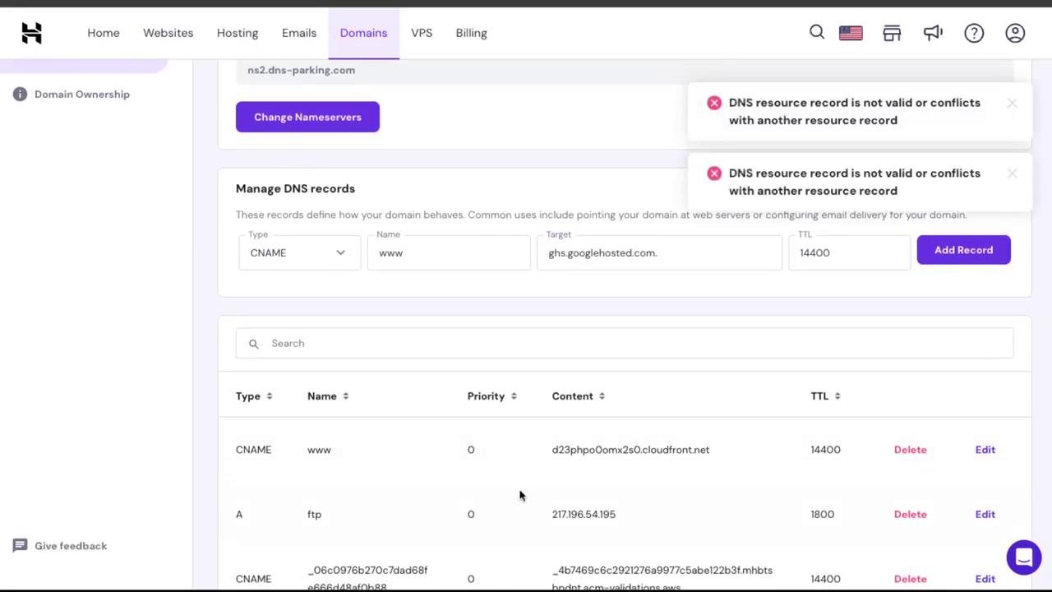
drag(243, 449, 559, 436)
drag(777, 446, 847, 455)
click(847, 455)
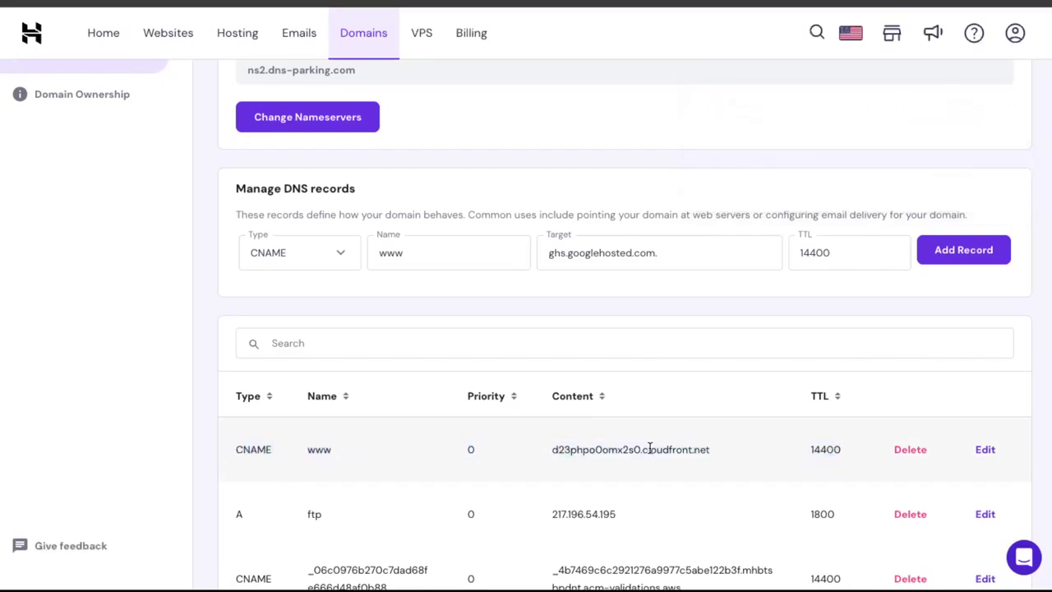
click(906, 448)
- Add the www CNAME record targeting ghs.googlehosted.com. and complete the custom domain setup in Google Sites
click(957, 249)
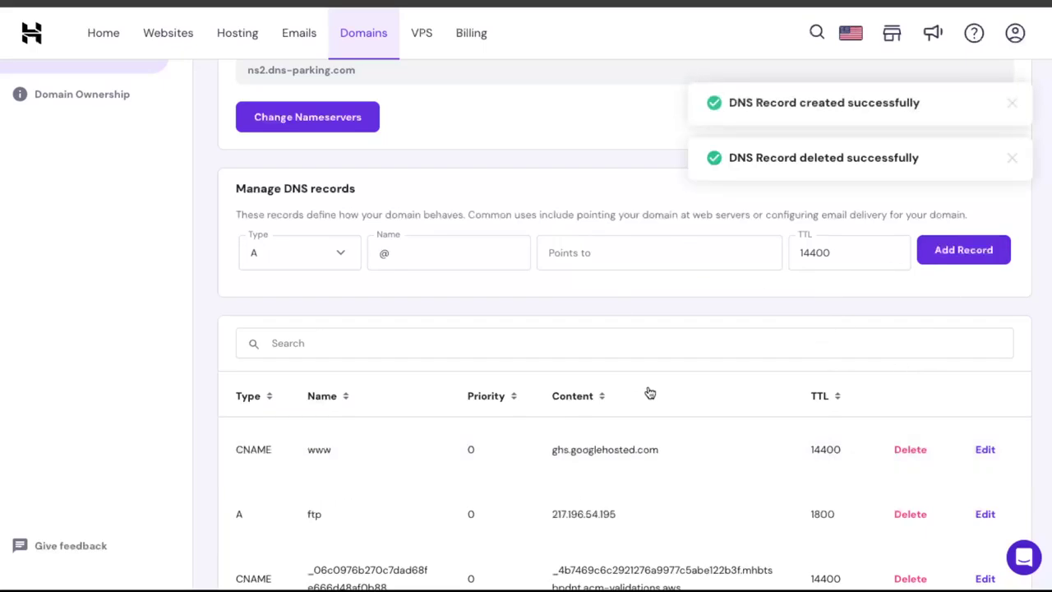
drag(521, 425, 721, 470)
click(724, 453)
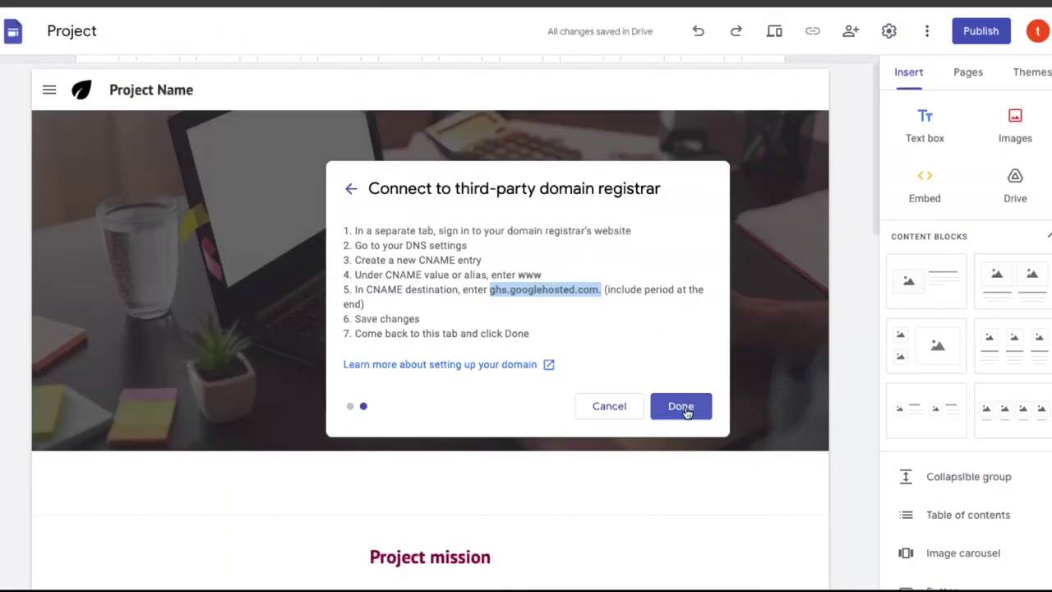
click(683, 406)
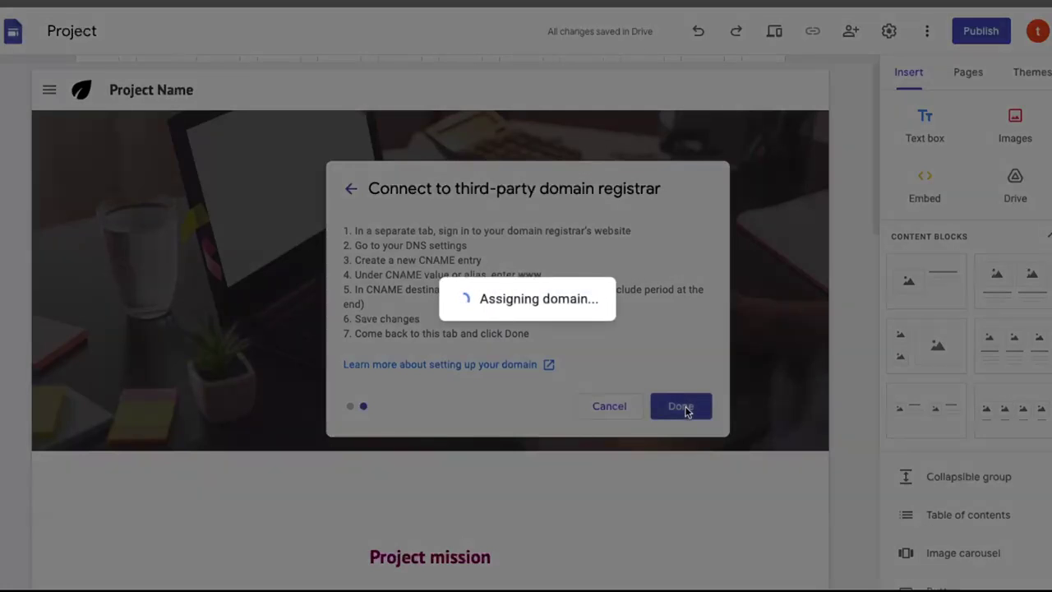